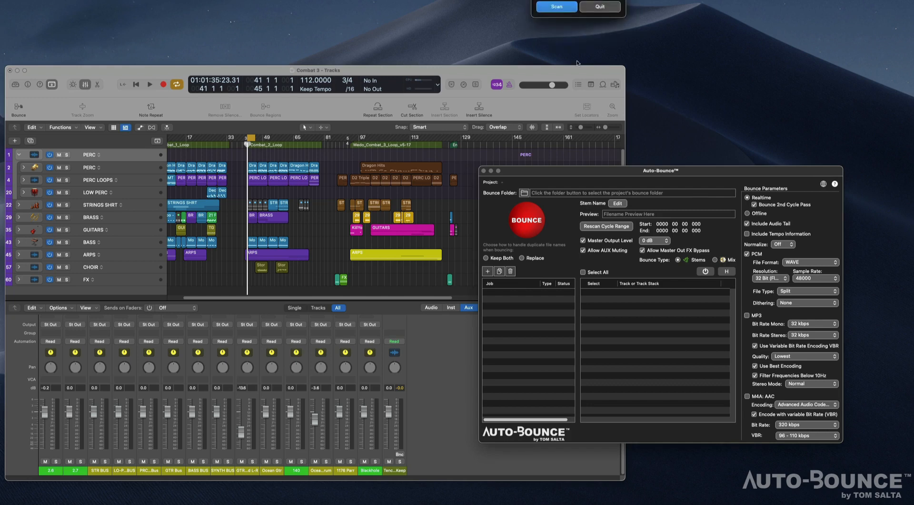
Move the scan prompt clear of the project window and scan the Combat 3 Logic Pro project.
{"action": "left_click_drag", "start_coordinate": [581, 1], "coordinate": [637, 96]}
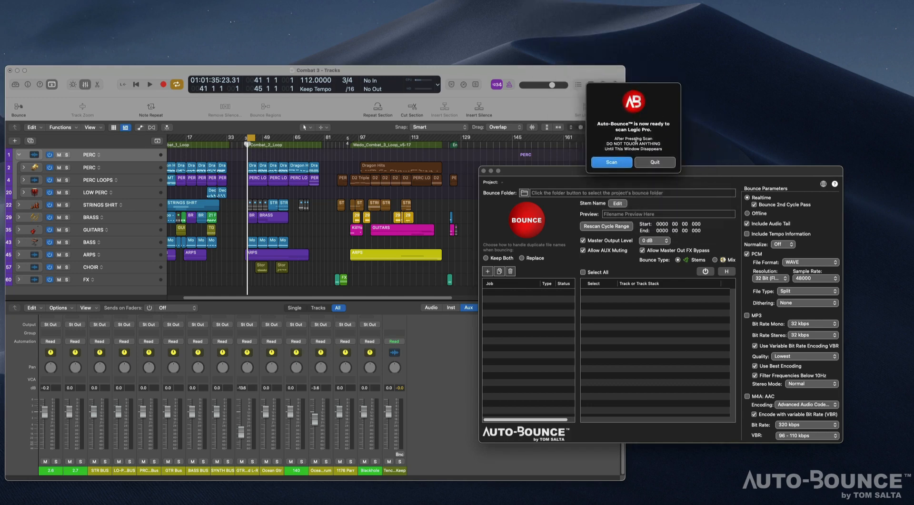
{"action": "left_click", "coordinate": [604, 163]}
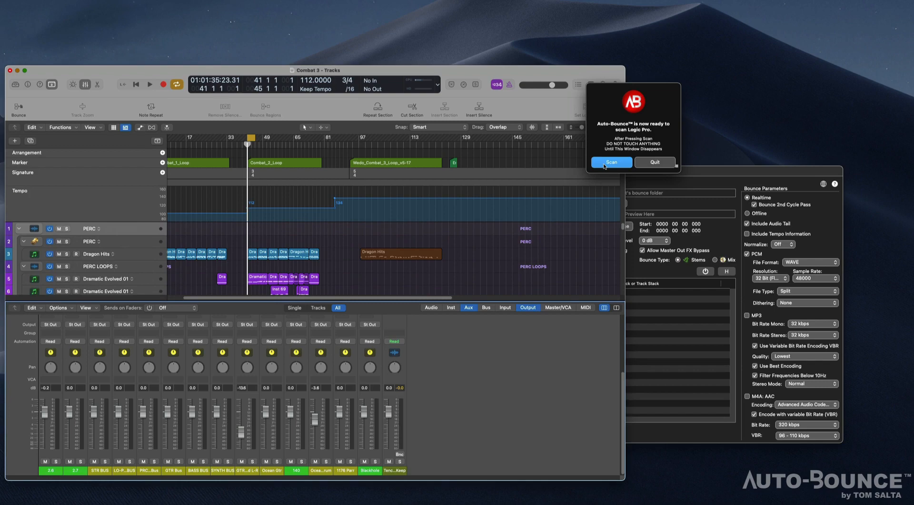
{"action": "left_click", "coordinate": [603, 164]}
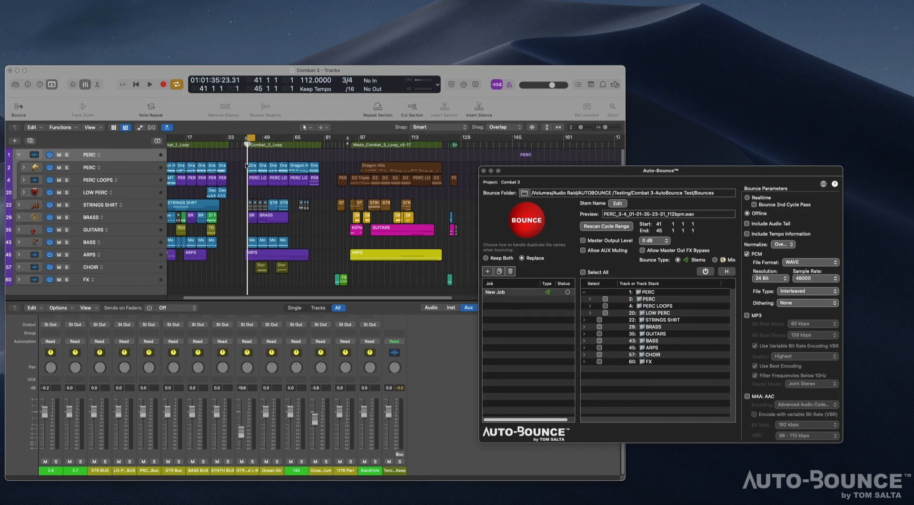
Collapse and re-expand the PERC track stack in Logic Pro, and return to Auto-Bounce.
{"action": "left_click", "coordinate": [19, 156]}
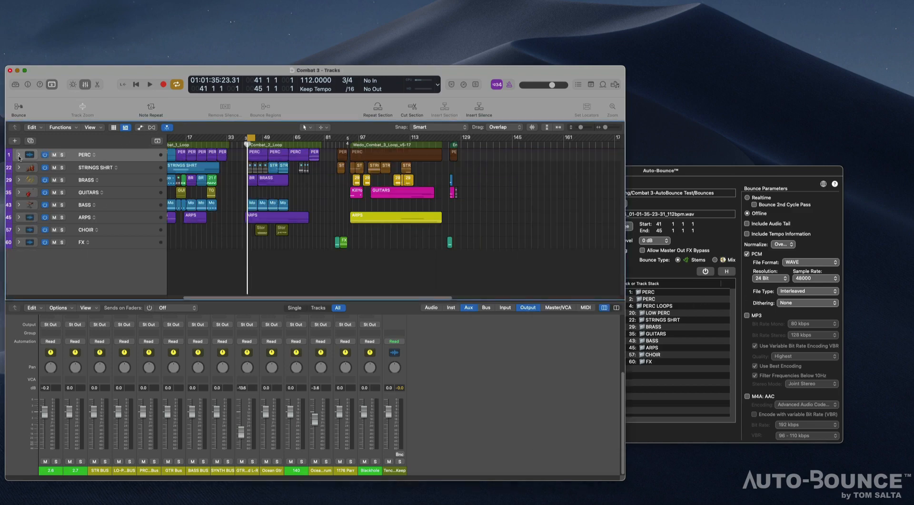
{"action": "left_click", "coordinate": [19, 156]}
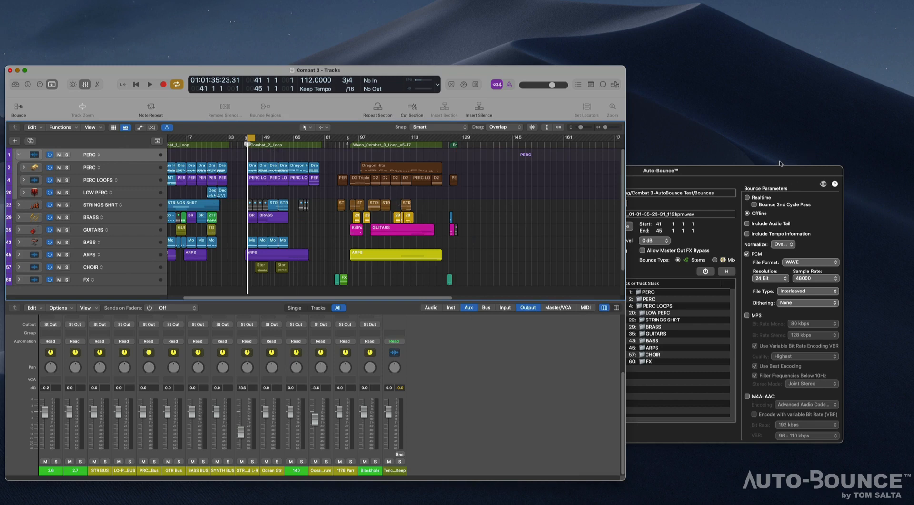
{"action": "left_click", "coordinate": [760, 175]}
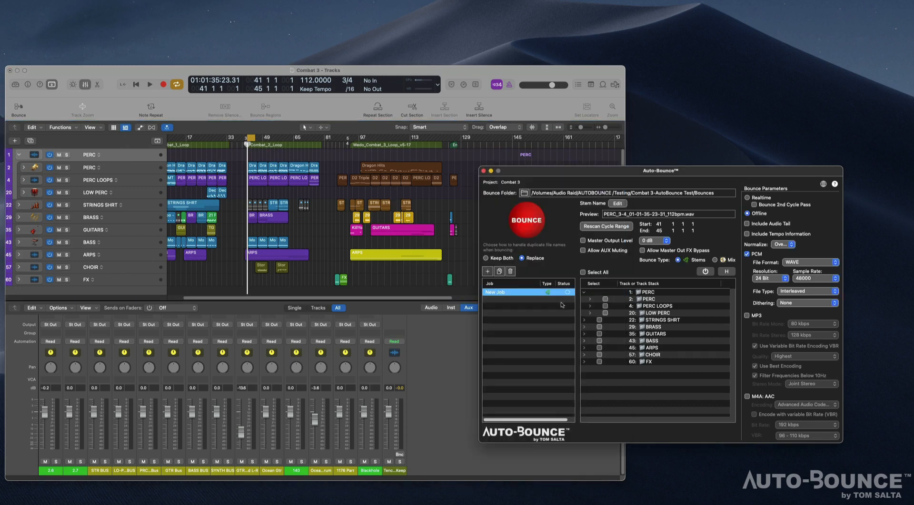
Examine the contents of the PERC and STRINGS SHRT stacks in the scanned track list, leaving both stacks collapsed.
{"action": "left_click", "coordinate": [584, 293]}
{"action": "left_click", "coordinate": [584, 294]}
{"action": "left_click", "coordinate": [585, 320]}
{"action": "left_click", "coordinate": [585, 320]}
{"action": "left_click", "coordinate": [584, 294]}
{"action": "left_click", "coordinate": [583, 293]}
{"action": "left_click", "coordinate": [584, 321]}
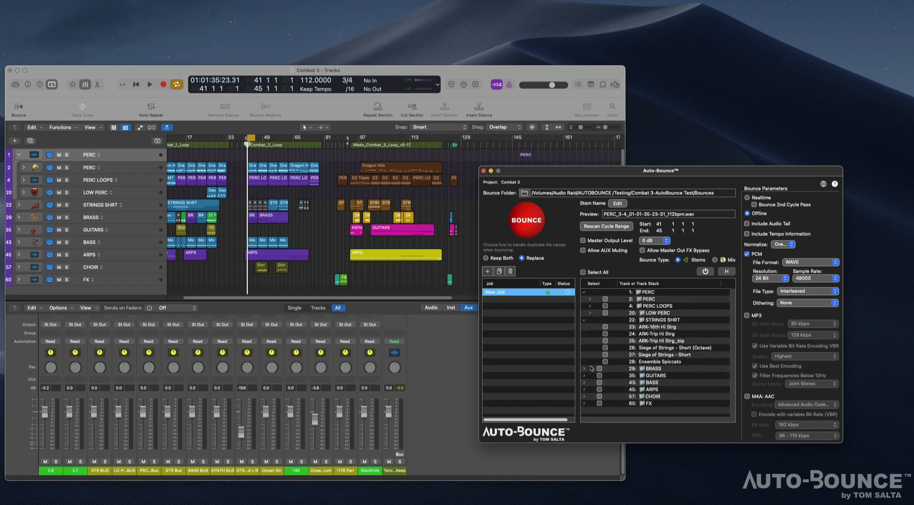
{"action": "left_click", "coordinate": [584, 320]}
{"action": "left_click", "coordinate": [583, 293]}
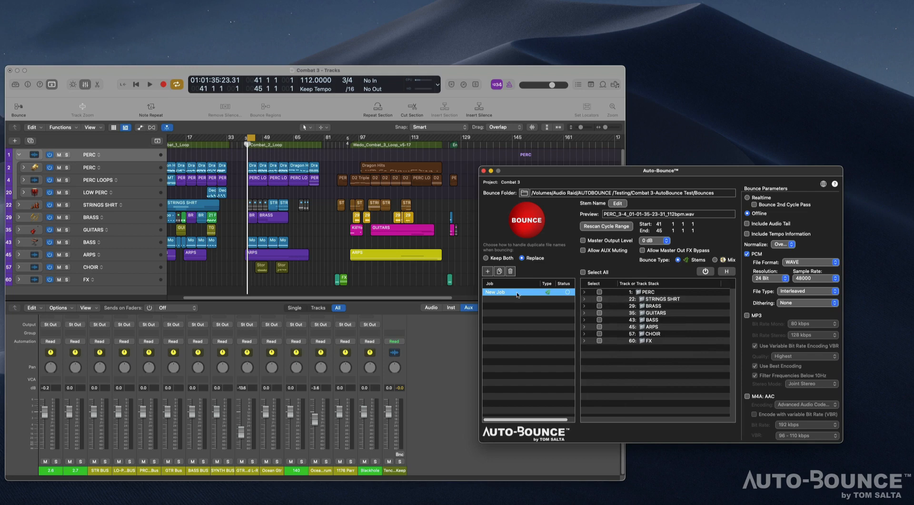
Rename the new job as "Combat STEMS".
{"action": "double_click", "coordinate": [499, 293]}
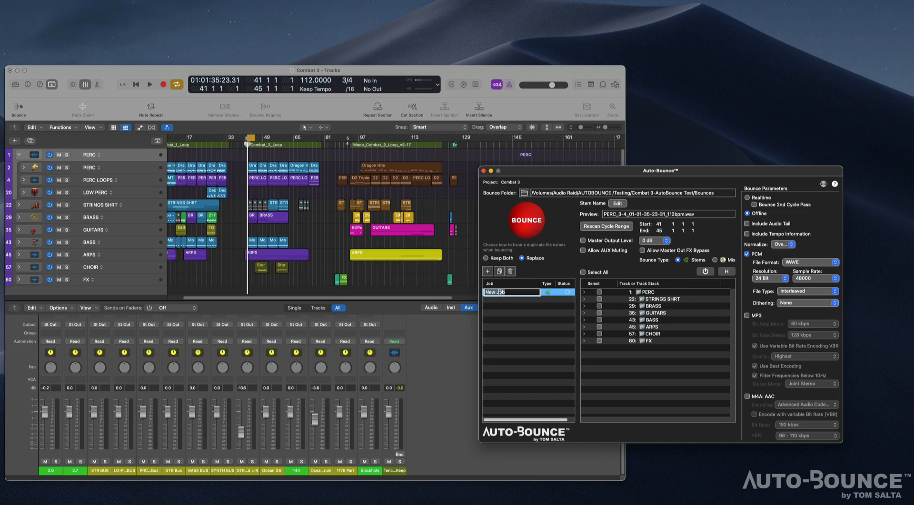
{"action": "type", "text": "Combat STEMS"}
{"action": "key", "text": "Return"}
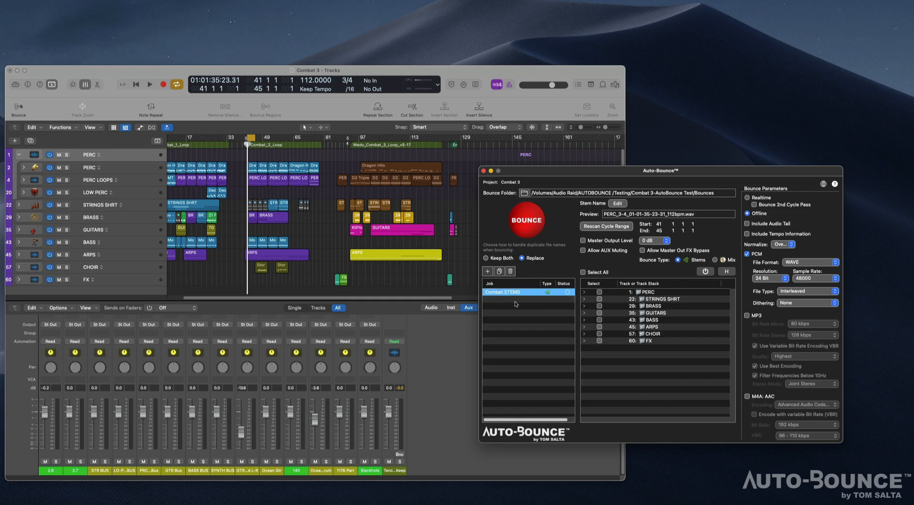
Select the PERC, PERC LOOPS and LOW PERC substacks plus the STRINGS SHRT, BRASS, GUITARS and BASS stacks for bouncing.
{"action": "left_click", "coordinate": [584, 293]}
{"action": "left_click", "coordinate": [604, 299]}
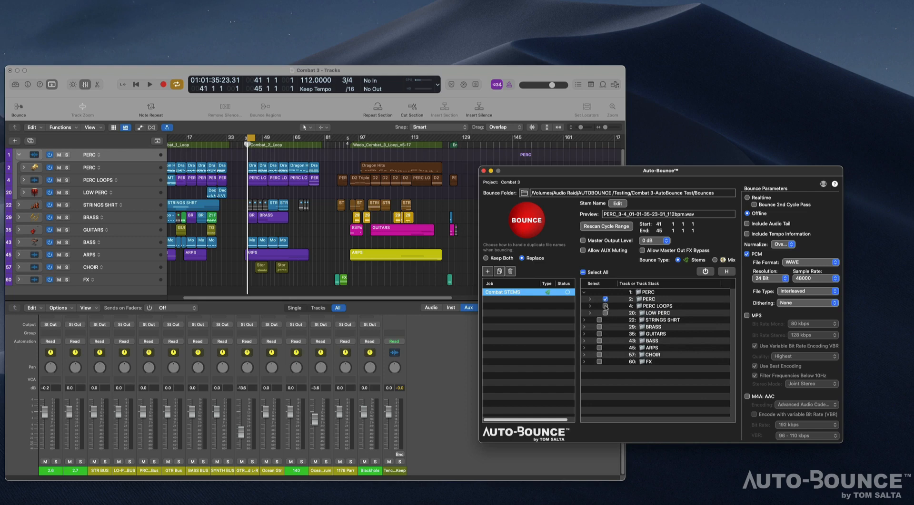
{"action": "left_click", "coordinate": [605, 306]}
{"action": "left_click", "coordinate": [605, 313]}
{"action": "left_click", "coordinate": [599, 320]}
{"action": "left_click", "coordinate": [599, 326]}
{"action": "left_click", "coordinate": [599, 334]}
{"action": "left_click", "coordinate": [599, 341]}
Select the ARPS and PULSE substacks inside the ARPS stack, plus the CHOIR and FX stacks.
{"action": "left_click", "coordinate": [584, 348]}
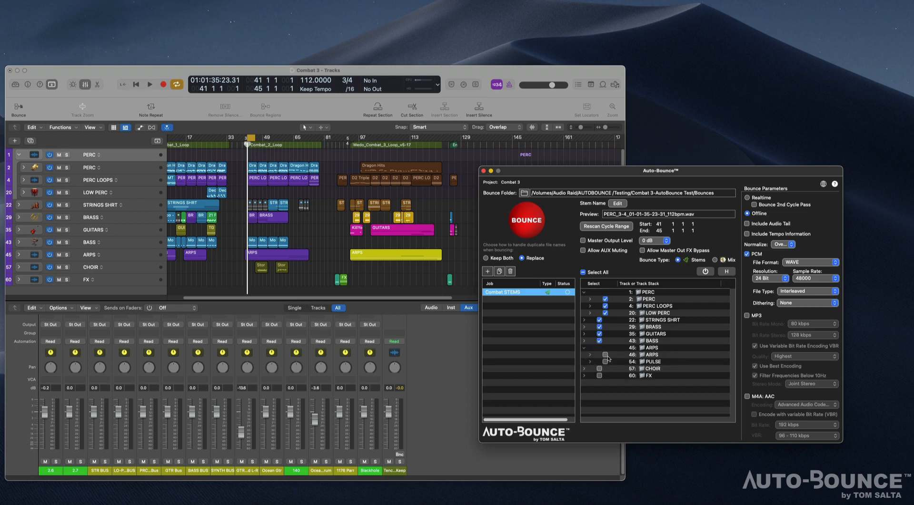
{"action": "left_click", "coordinate": [605, 355]}
{"action": "left_click", "coordinate": [605, 362]}
{"action": "left_click", "coordinate": [600, 369]}
Set the job's bounce type to Mix and rename the job "Combat Mix".
{"action": "left_click", "coordinate": [714, 261]}
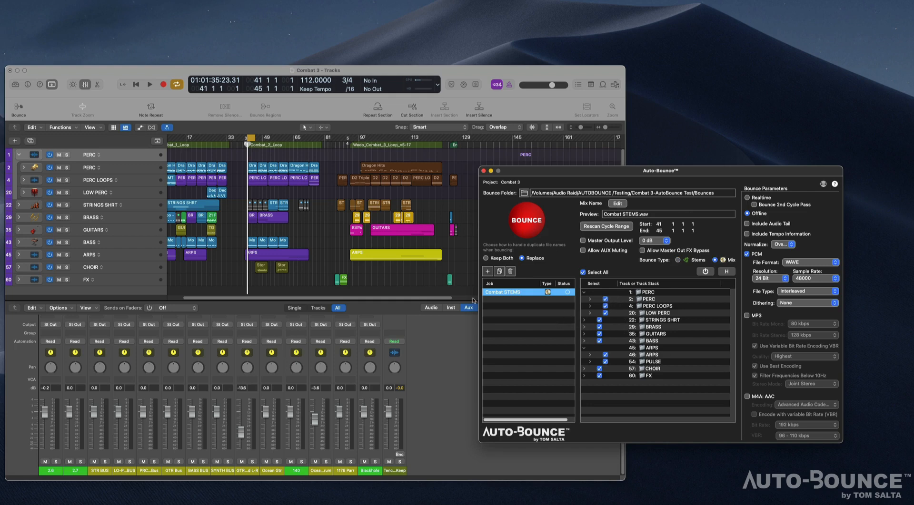
{"action": "double_click", "coordinate": [507, 293]}
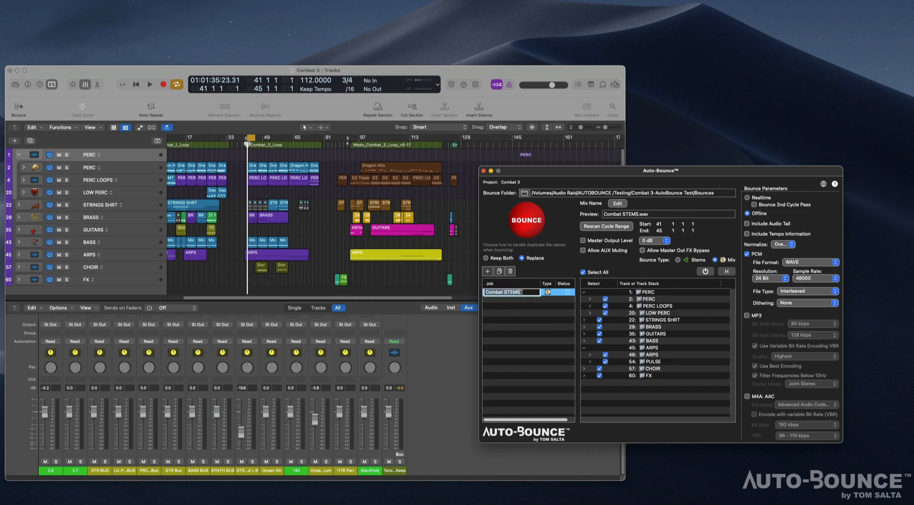
{"action": "type", "text": "Combat Mix"}
{"action": "key", "text": "Return"}
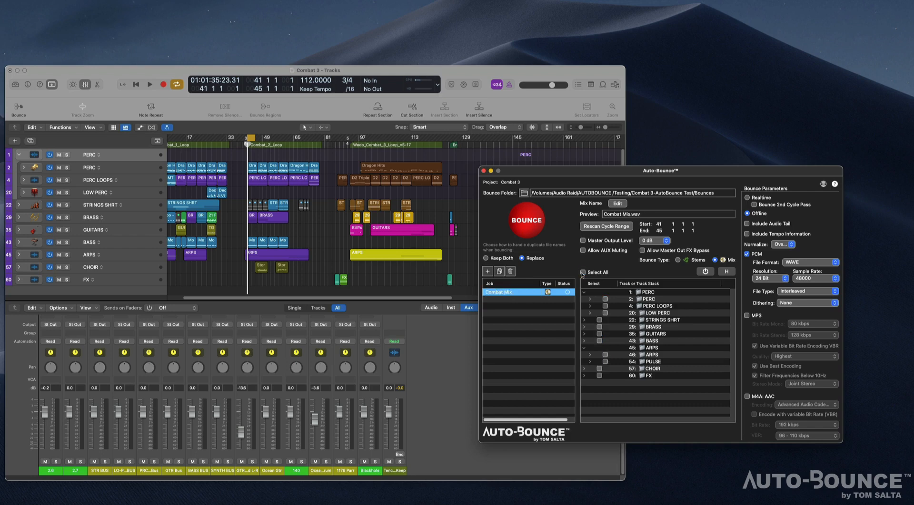
Select all tracks for the Combat Mix job and collapse the PERC and ARPS stacks.
{"action": "left_click", "coordinate": [583, 293]}
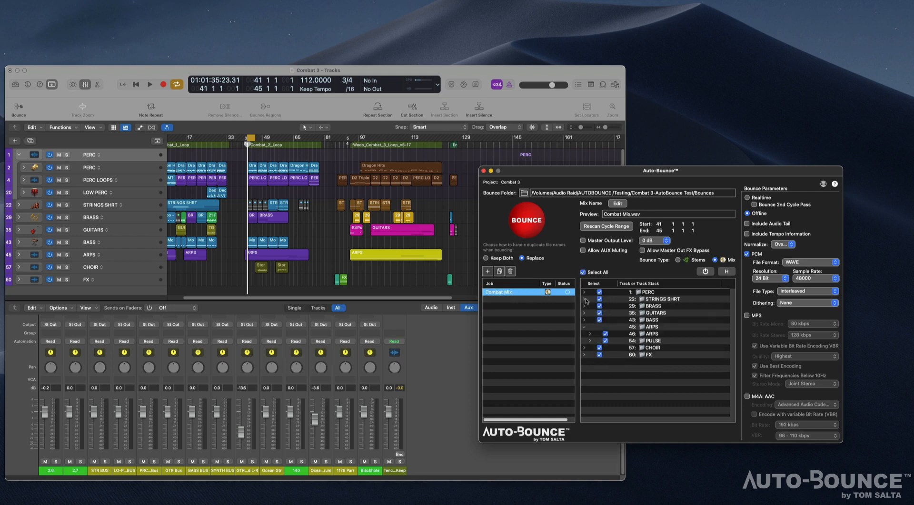
{"action": "left_click", "coordinate": [583, 328]}
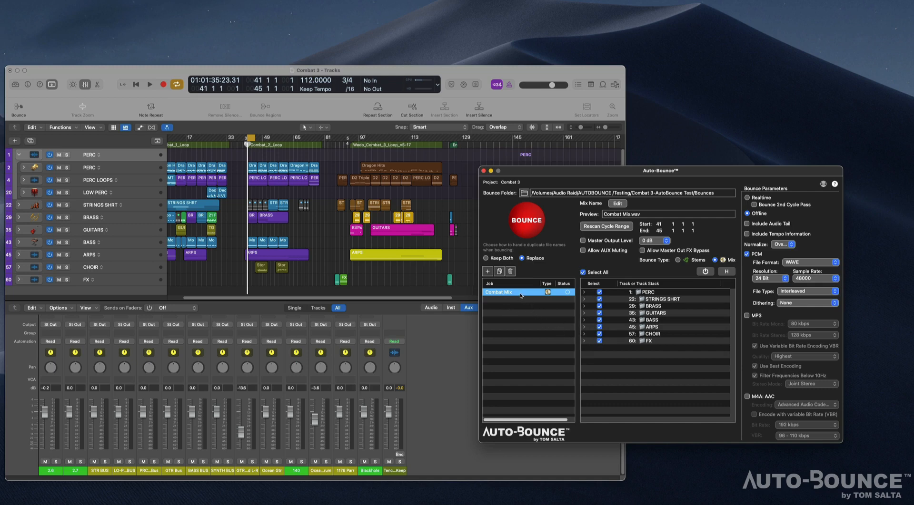
Duplicate the Combat Mix job as "Combat no Choir" and deselect the CHOIR stack in the copy.
{"action": "left_click", "coordinate": [499, 271]}
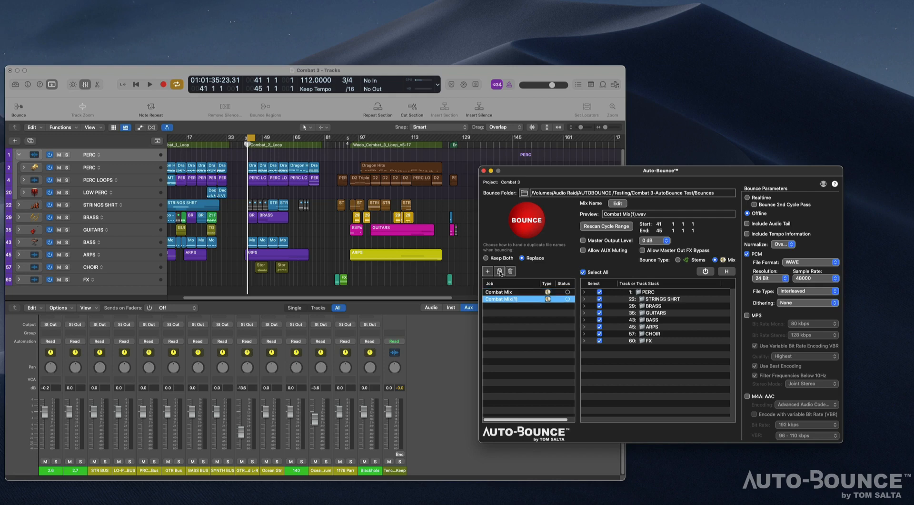
{"action": "double_click", "coordinate": [500, 299]}
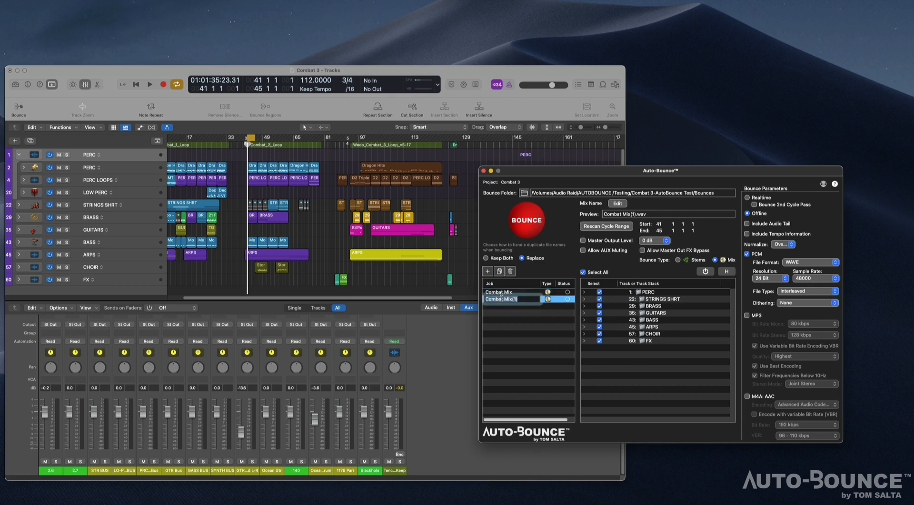
{"action": "type", "text": "Comba"}
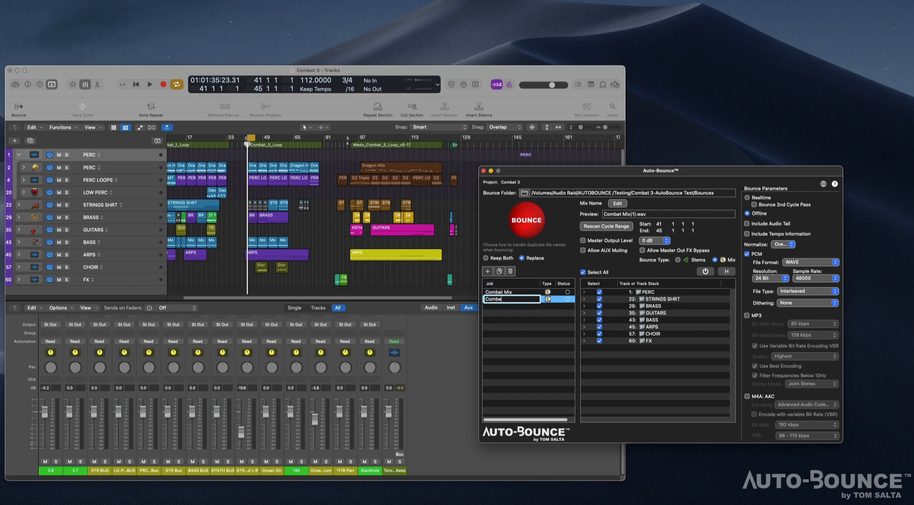
{"action": "type", "text": "t no Choir"}
{"action": "key", "text": "Return"}
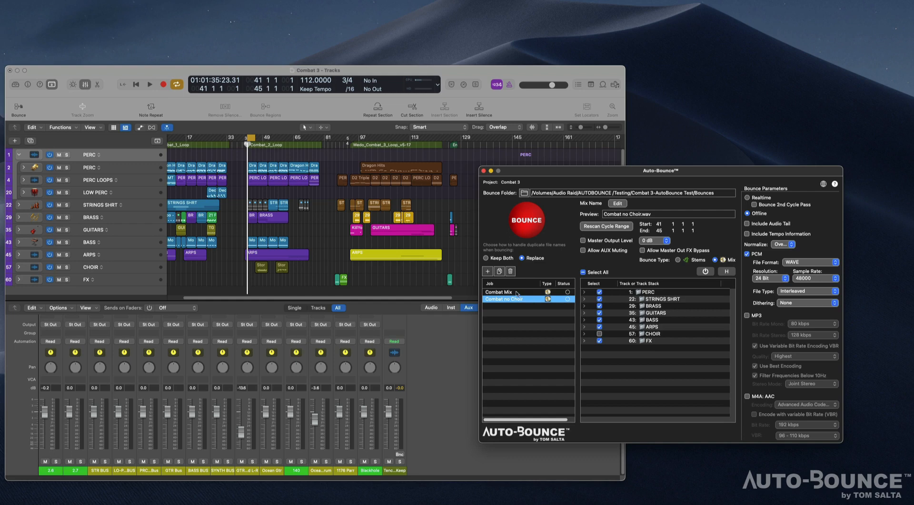
Compare the track selections of the Combat Mix and Combat no Choir jobs.
{"action": "left_click", "coordinate": [517, 293]}
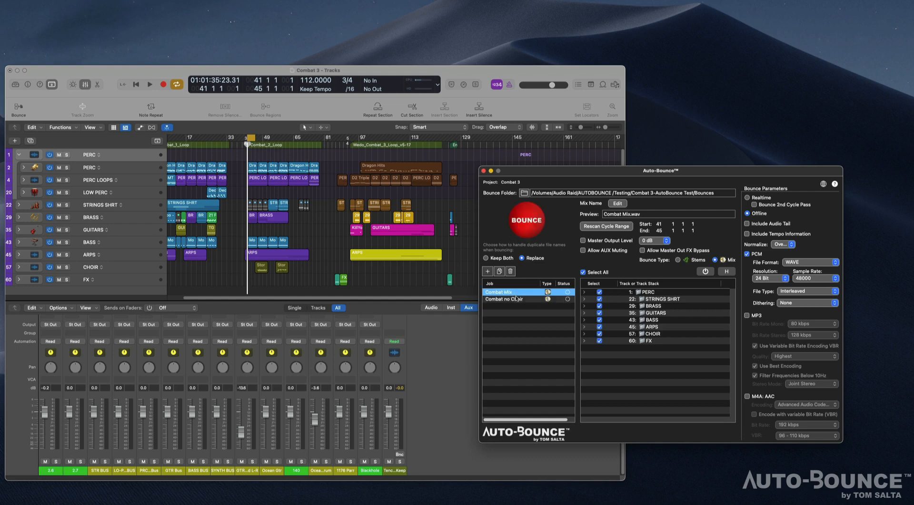
{"action": "left_click", "coordinate": [516, 299]}
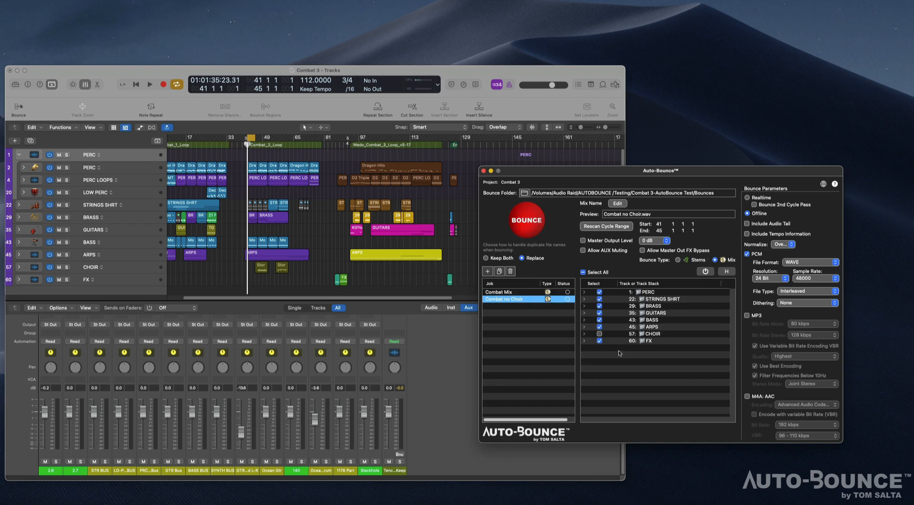
Switch the Combat no Choir job to Stems with all tracks selected, and expand the PERC stacks down to the PERC LOOPS tracks.
{"action": "left_click", "coordinate": [677, 261]}
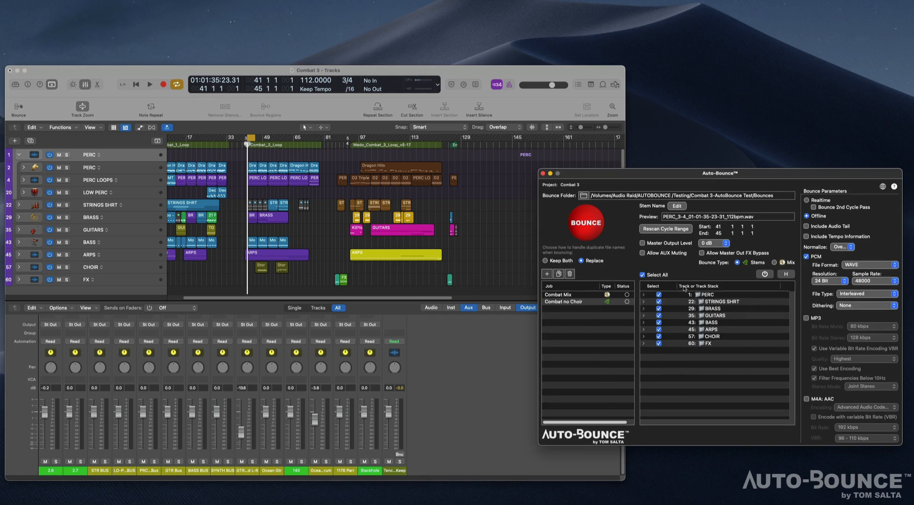
{"action": "left_click", "coordinate": [644, 296]}
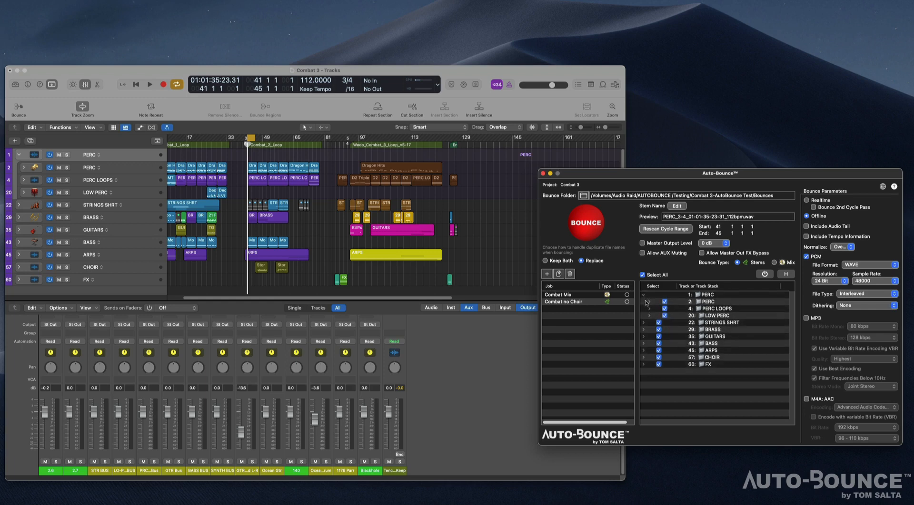
{"action": "left_click", "coordinate": [649, 302]}
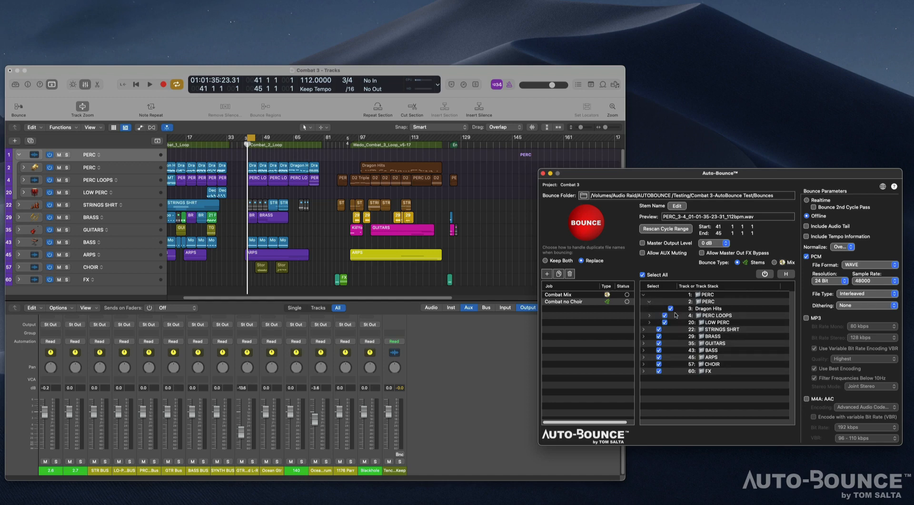
{"action": "left_click", "coordinate": [649, 316]}
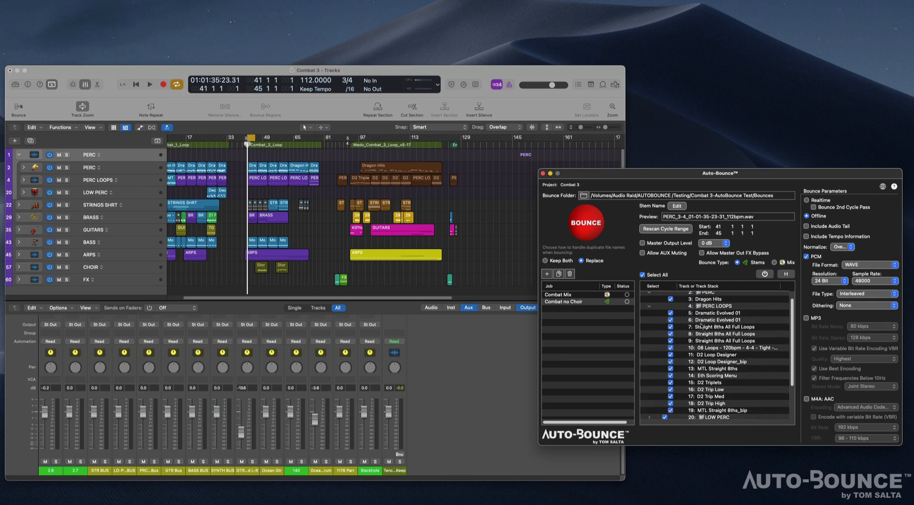
{"action": "scroll", "coordinate": [702, 326], "scroll_direction": "down", "scroll_amount": 3}
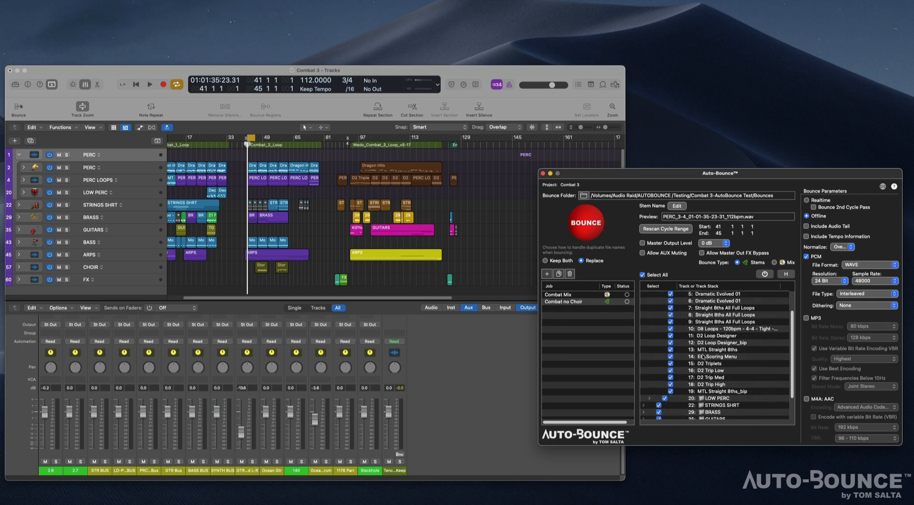
{"action": "scroll", "coordinate": [705, 383], "scroll_direction": "up", "scroll_amount": 4}
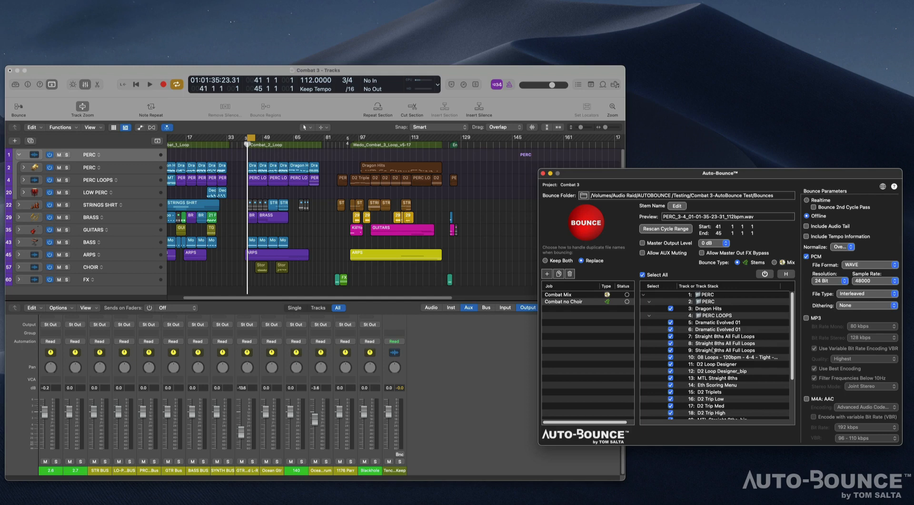
Deselect tracks 5 to 8 in the PERC LOOPS stack and collapse the stack.
{"action": "left_click", "coordinate": [669, 323]}
{"action": "left_click", "coordinate": [670, 330]}
{"action": "left_click", "coordinate": [670, 336]}
{"action": "left_click", "coordinate": [670, 344]}
{"action": "left_click", "coordinate": [649, 316]}
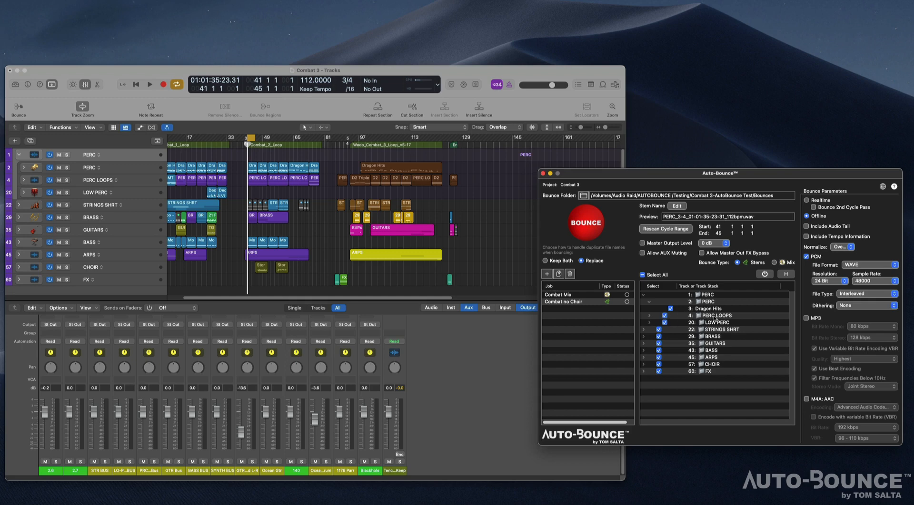
Expand the PERC LOOPS stack again and review which of its tracks are selected.
{"action": "left_click", "coordinate": [651, 317]}
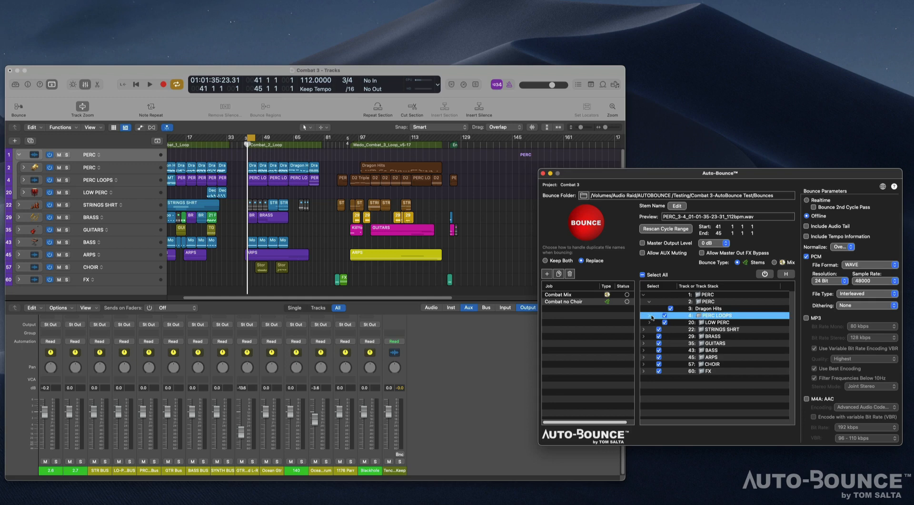
{"action": "left_click", "coordinate": [649, 316]}
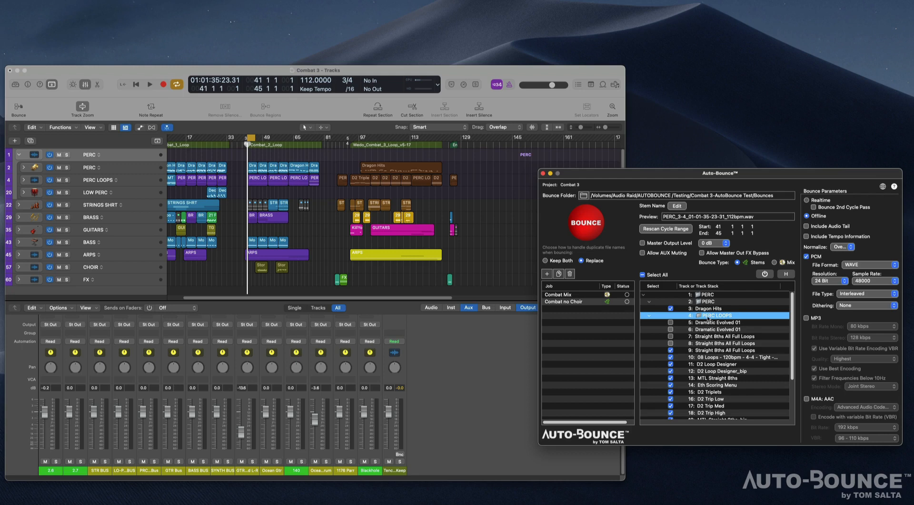
{"action": "scroll", "coordinate": [690, 357], "scroll_direction": "down", "scroll_amount": 5}
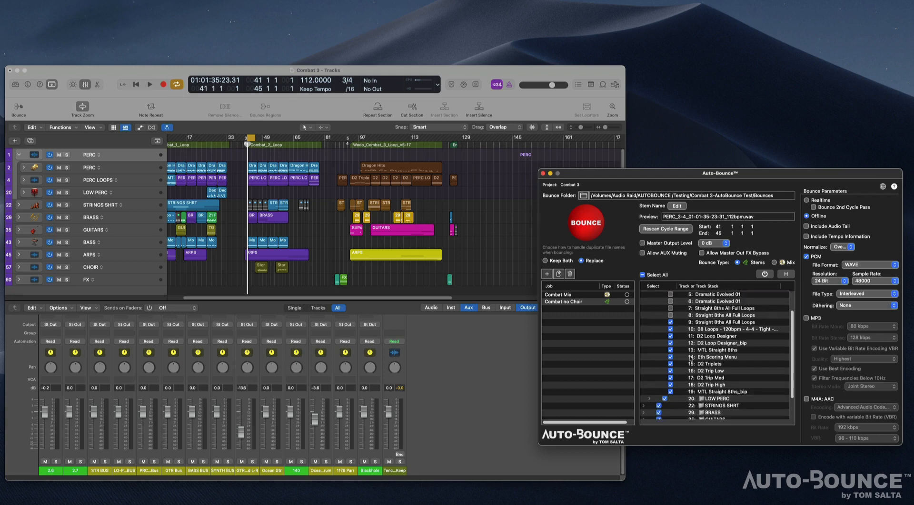
{"action": "scroll", "coordinate": [690, 360], "scroll_direction": "up", "scroll_amount": 5}
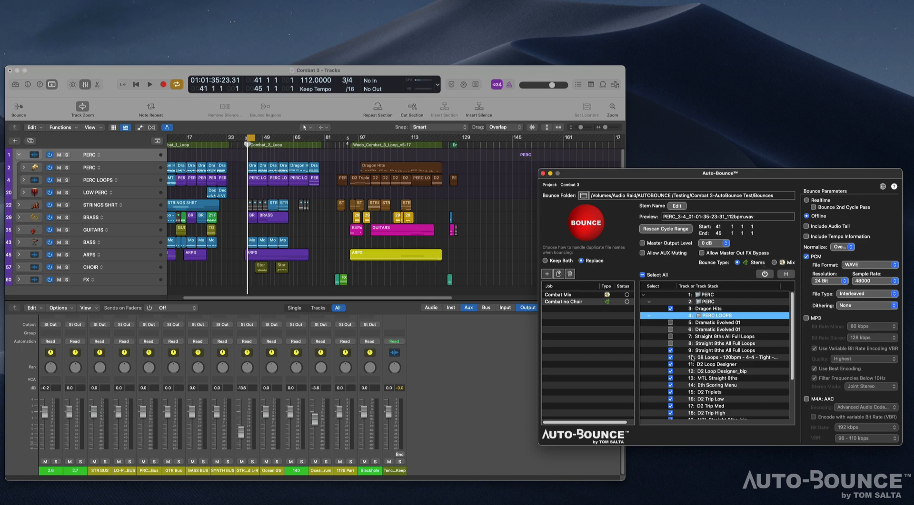
Switch the Combat no Choir job's bounce type to Mix with all tracks selected.
{"action": "left_click", "coordinate": [774, 262]}
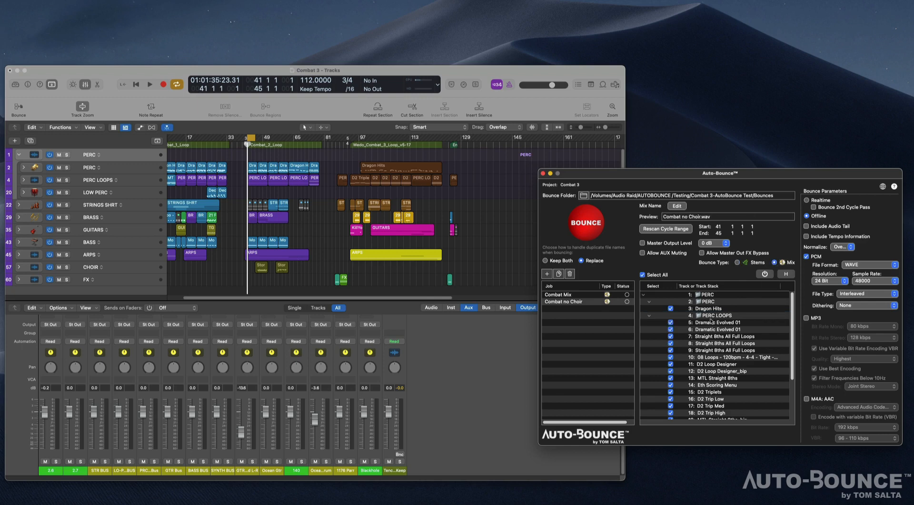
{"action": "scroll", "coordinate": [706, 333], "scroll_direction": "down", "scroll_amount": 5}
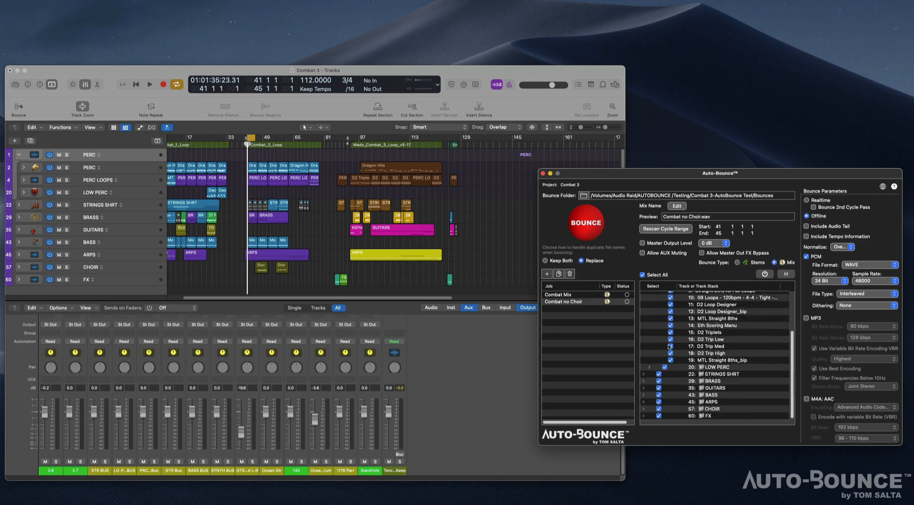